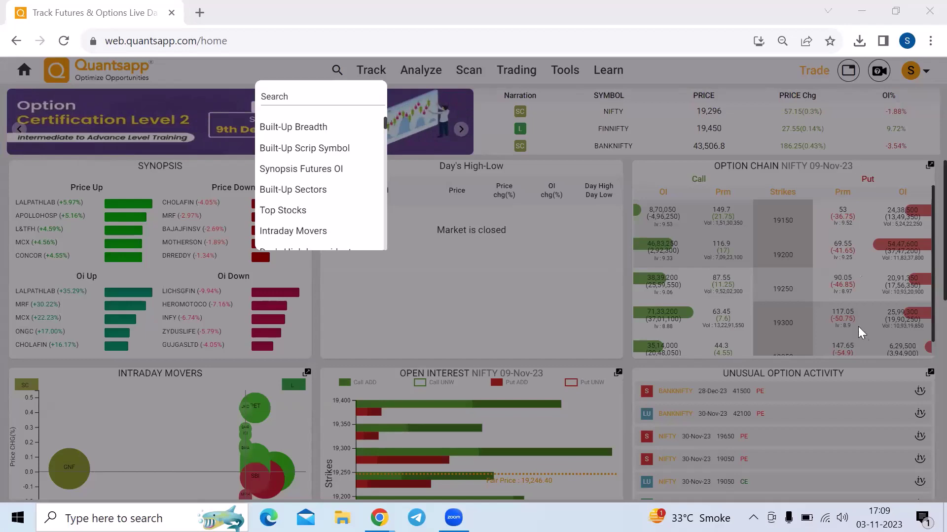
Step: Dismiss the open search list on the home dashboard
{"action": "left_click", "coordinate": [793, 388]}
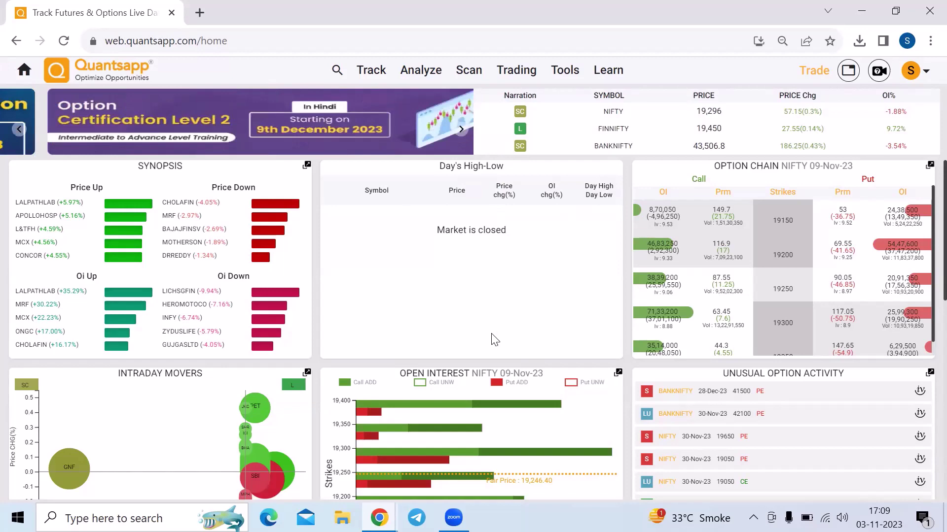
Step: Bring the Index Contributor headers and the Built-Up Breadth chart fully into view
{"action": "scroll", "coordinate": [434, 473], "scroll_direction": "down", "scroll_amount": 10}
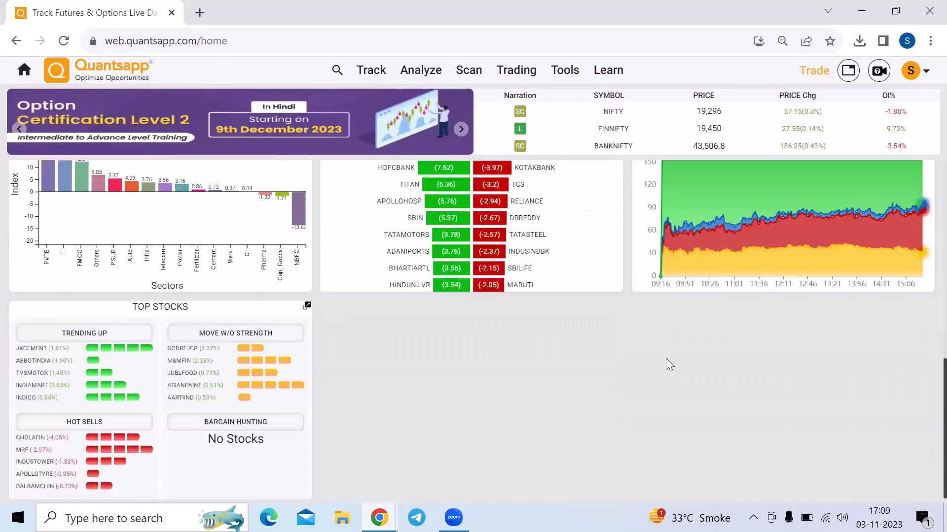
{"action": "scroll", "coordinate": [904, 245], "scroll_direction": "up", "scroll_amount": 2}
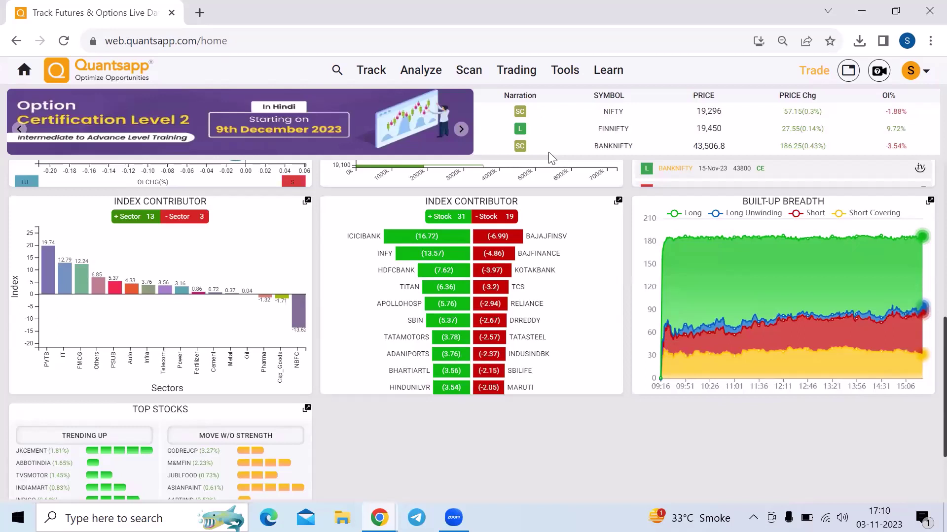
{"action": "mouse_move", "coordinate": [925, 311]}
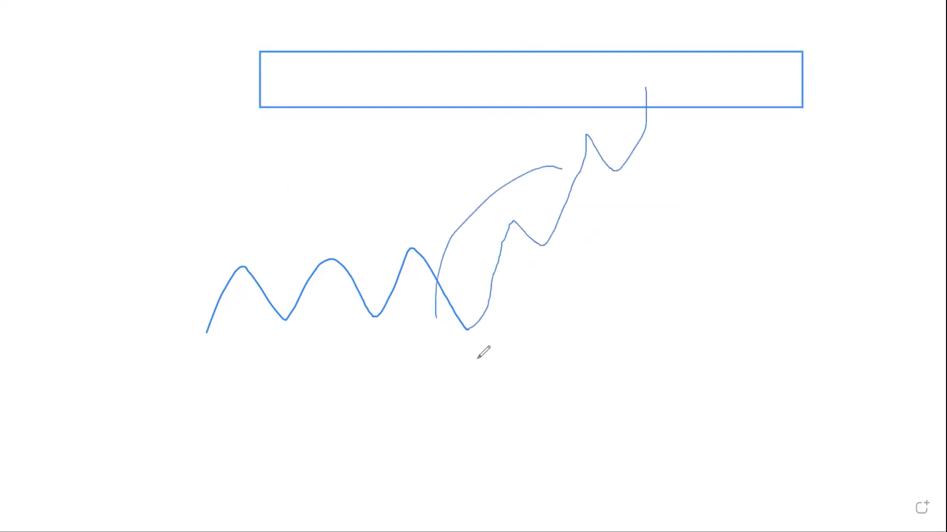
Step: Loop around the sharp upward move, extend the price line past the band, and return to Quantsapp
{"action": "mouse_move", "coordinate": [477, 359]}
{"action": "left_mouse_down"}
{"action": "mouse_move", "coordinate": [682, 36]}
{"action": "mouse_move", "coordinate": [525, 187]}
{"action": "left_mouse_up"}
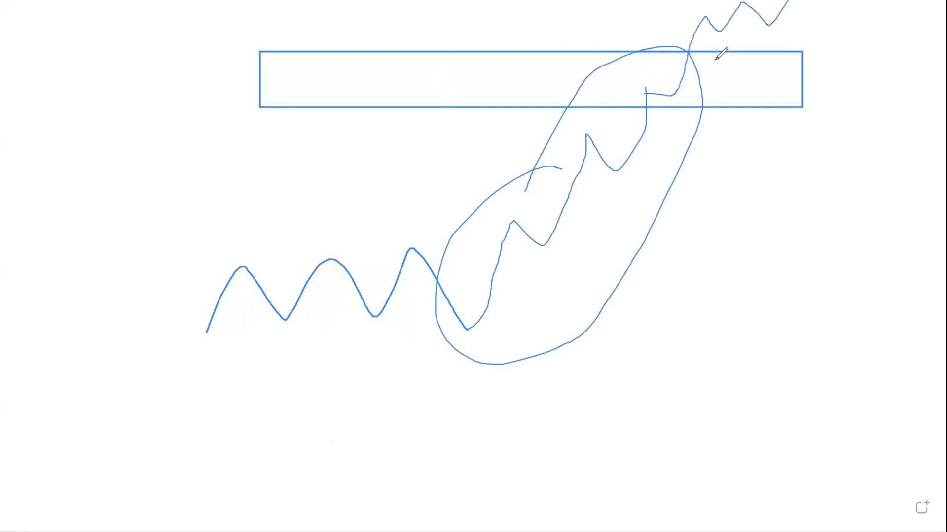
{"action": "mouse_move", "coordinate": [724, 60]}
{"action": "left_mouse_down"}
{"action": "mouse_move", "coordinate": [809, 10]}
{"action": "mouse_move", "coordinate": [794, 25]}
{"action": "mouse_move", "coordinate": [799, 16]}
{"action": "left_mouse_up"}
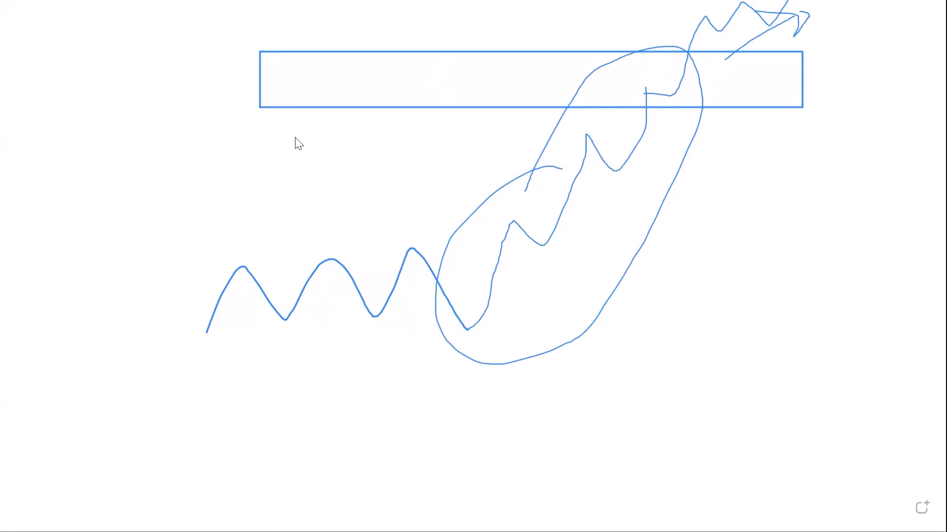
{"action": "key", "text": "alt+Tab"}
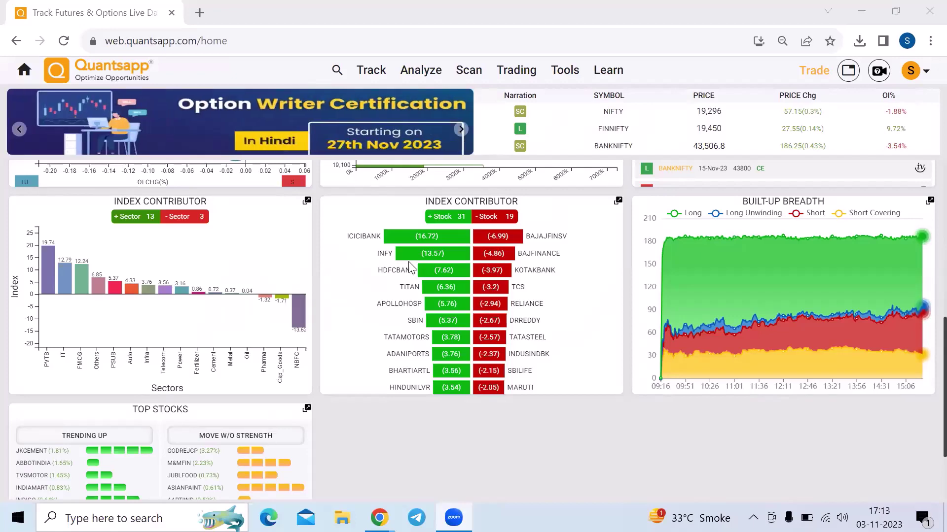
Step: Expand the Open Interest panel to its full page and type NIFTY over the GNFC symbol
{"action": "scroll", "coordinate": [472, 191], "scroll_direction": "up", "scroll_amount": 3}
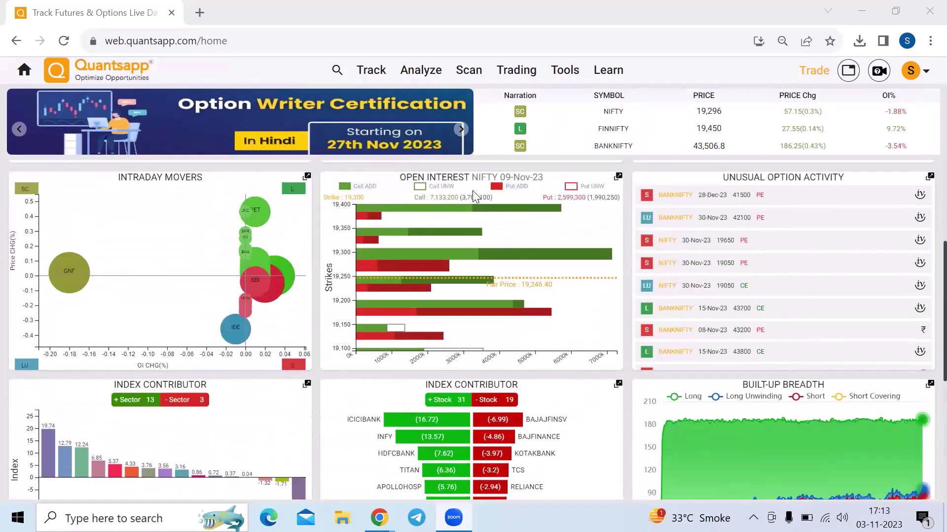
{"action": "left_click", "coordinate": [619, 178]}
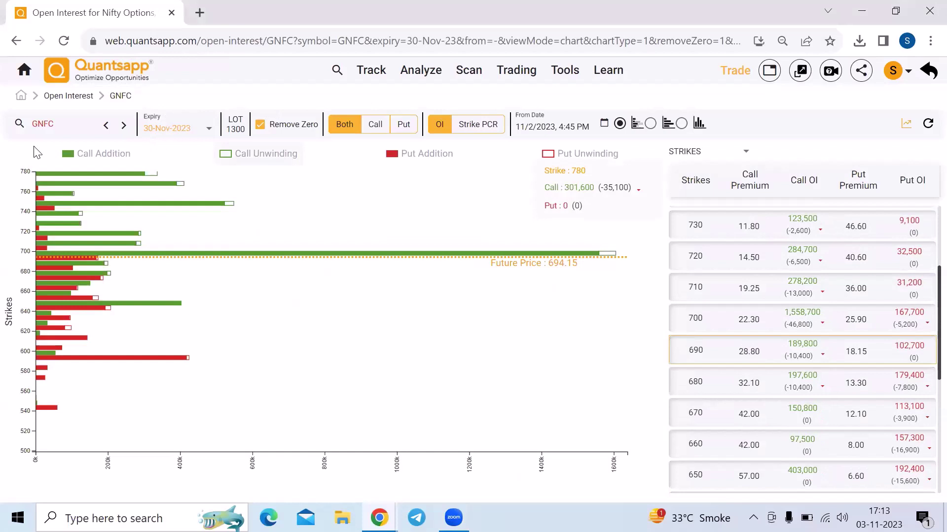
{"action": "left_click", "coordinate": [69, 120]}
{"action": "double_click", "coordinate": [70, 120]}
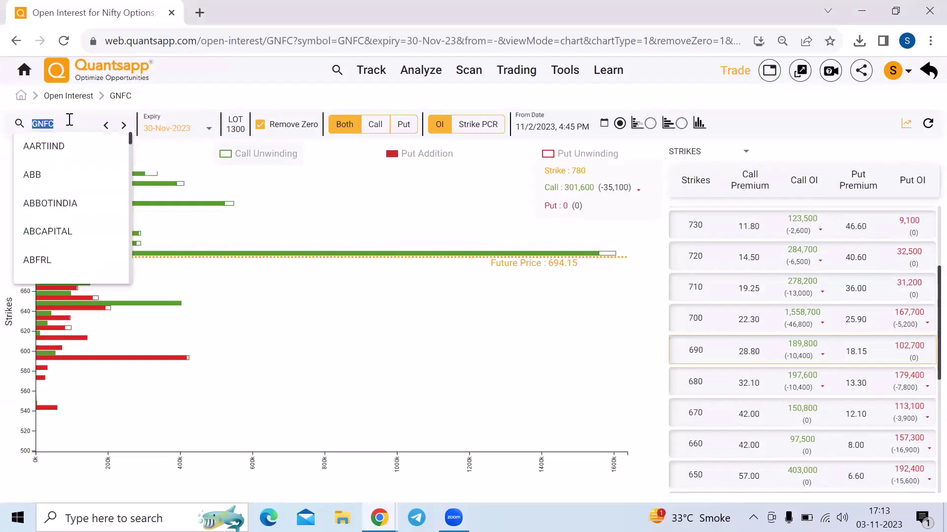
{"action": "type", "text": "NIFTY"}
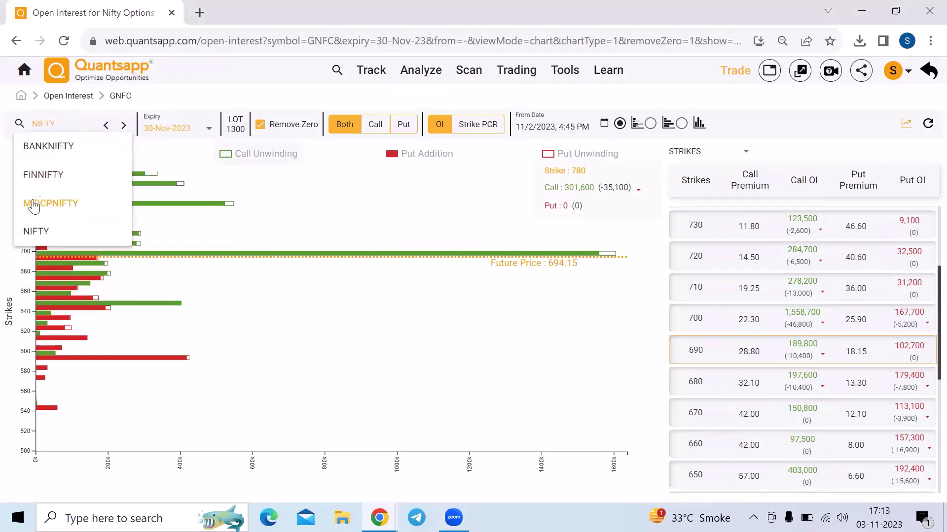
Step: Load NIFTY open interest, then search 'option' from the home dashboard and open Option Built-up
{"action": "left_click", "coordinate": [104, 240]}
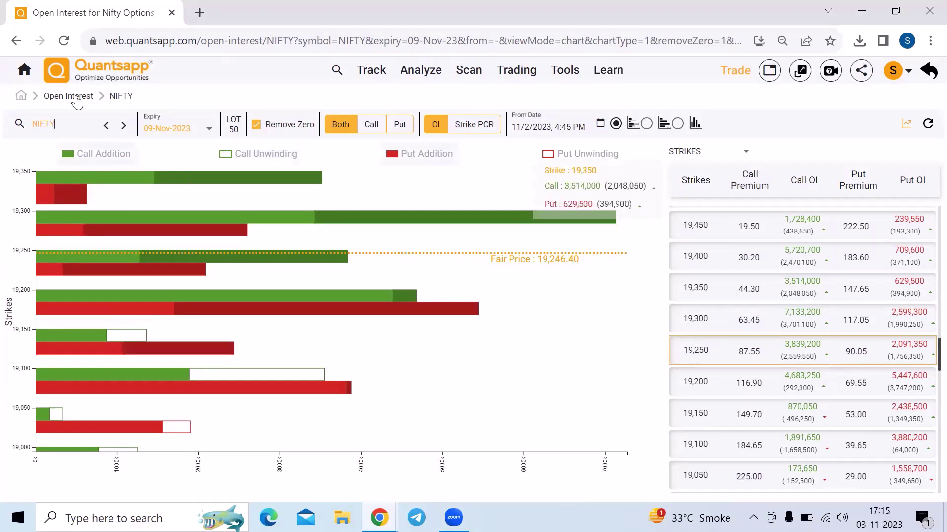
{"action": "left_click", "coordinate": [23, 68]}
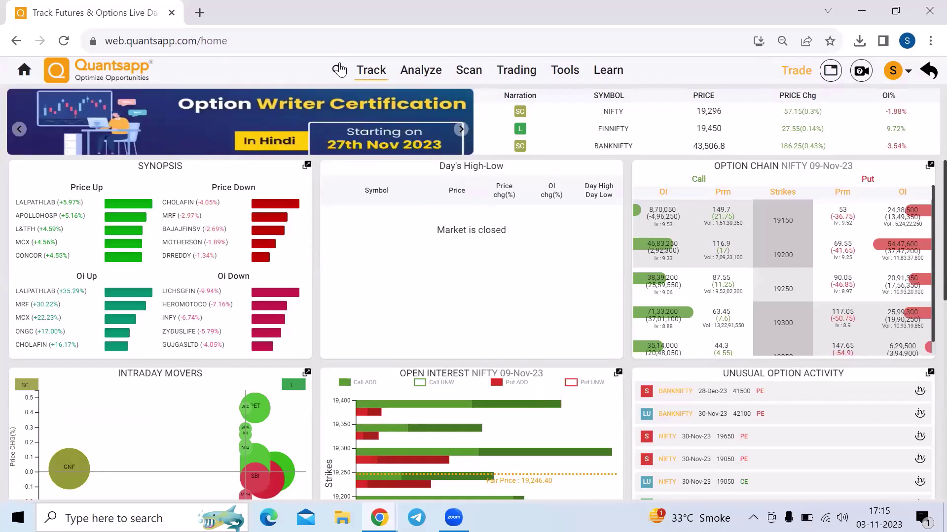
{"action": "left_click", "coordinate": [339, 69]}
{"action": "type", "text": "option"}
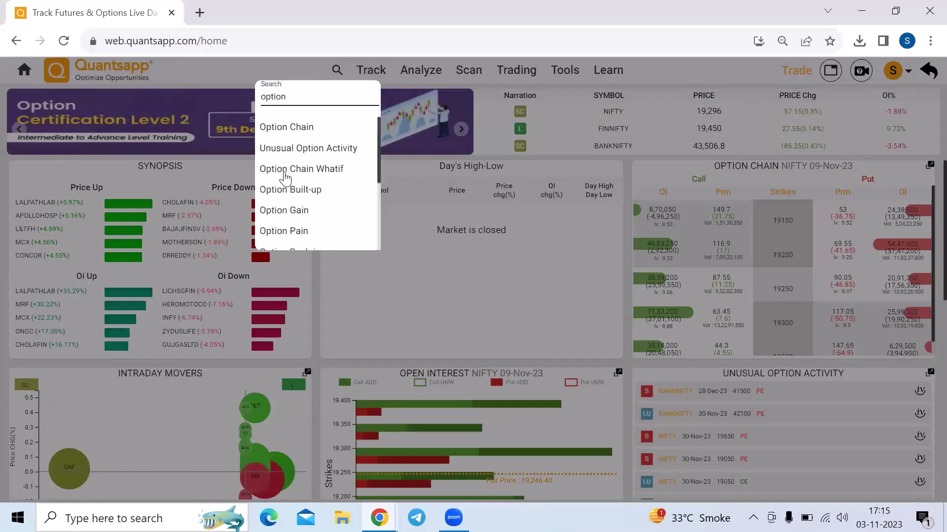
{"action": "left_click", "coordinate": [288, 190]}
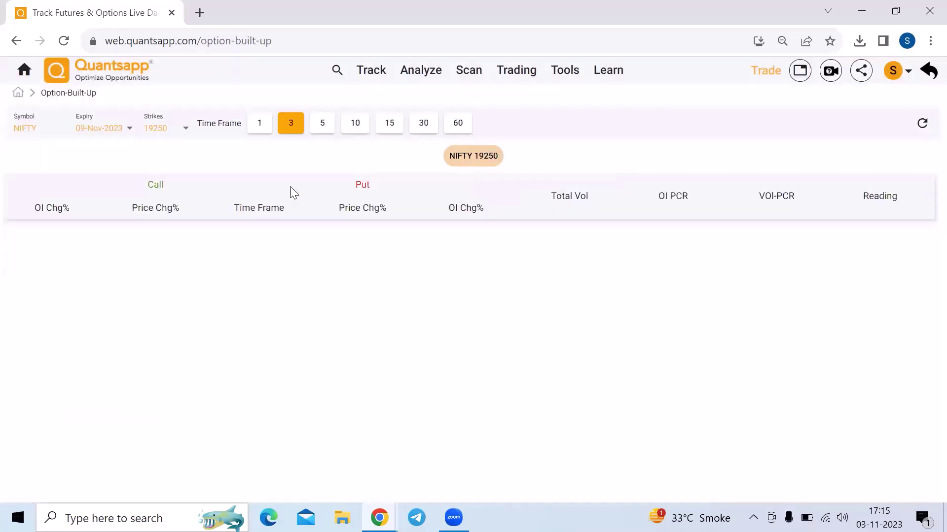
Step: Switch the NIFTY 19250 built-up table to the 10-minute time frame
{"action": "left_click", "coordinate": [352, 124]}
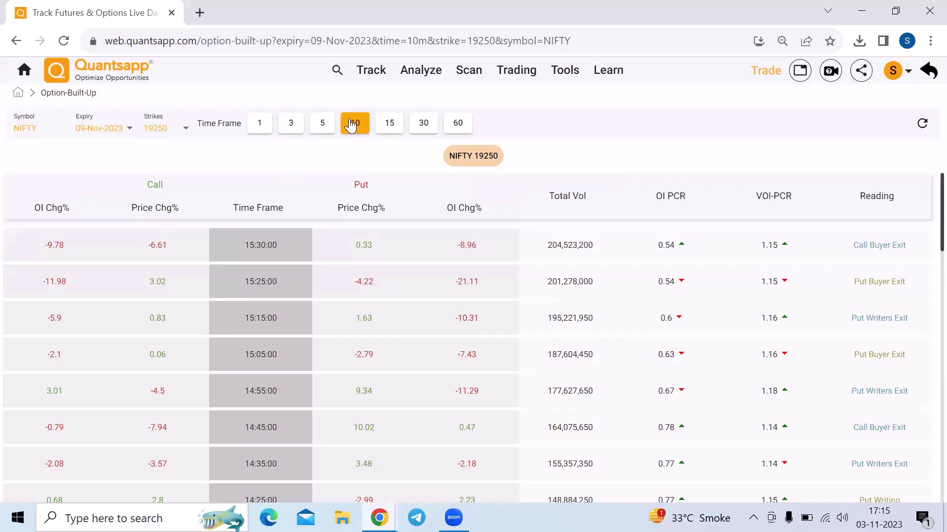
Step: Select strike 19300 alongside 19250 in the Strikes list and load the combined table
{"action": "left_click", "coordinate": [164, 136]}
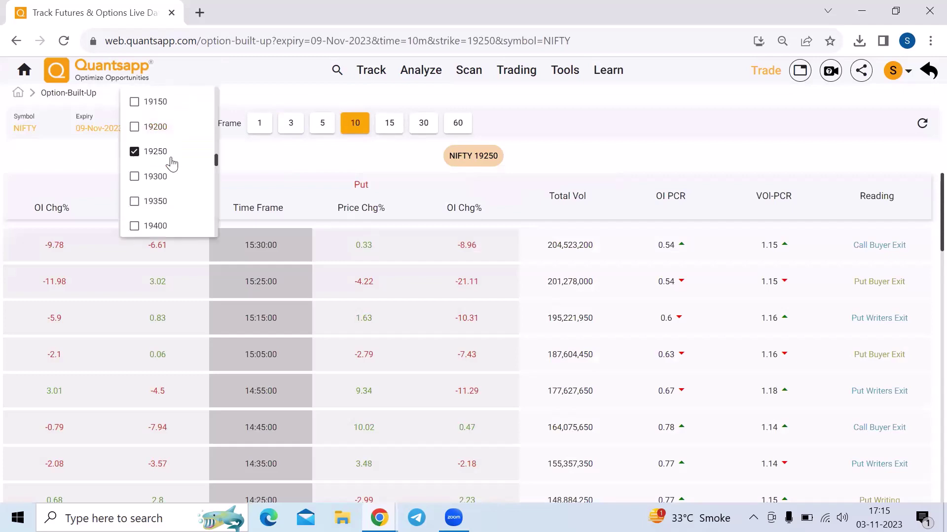
{"action": "left_click", "coordinate": [195, 189]}
{"action": "left_click", "coordinate": [269, 154]}
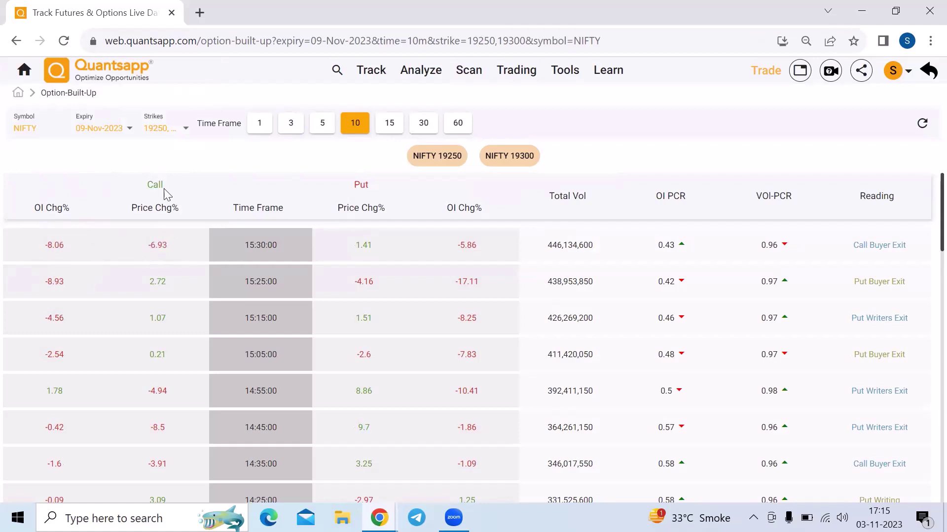
{"action": "left_click", "coordinate": [199, 261]}
{"action": "left_click_drag", "start_coordinate": [910, 250], "coordinate": [852, 244]}
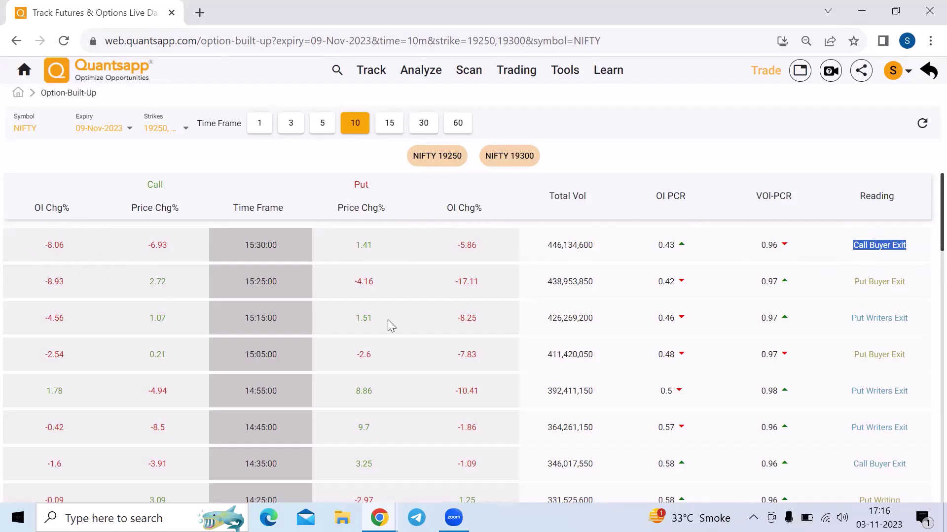
{"action": "left_click", "coordinate": [906, 256]}
{"action": "triple_click", "coordinate": [913, 261]}
{"action": "scroll", "coordinate": [198, 367], "scroll_direction": "down", "scroll_amount": 1}
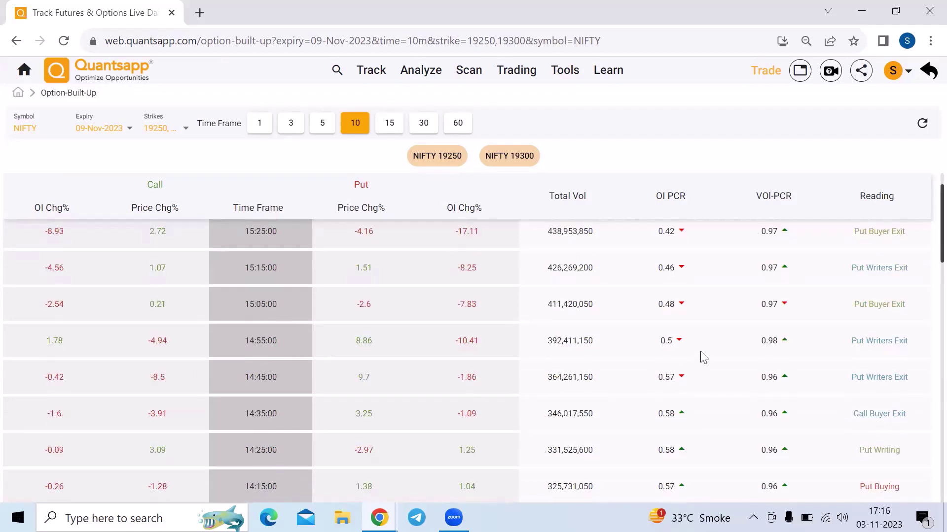
{"action": "left_click_drag", "start_coordinate": [909, 353], "coordinate": [856, 353]}
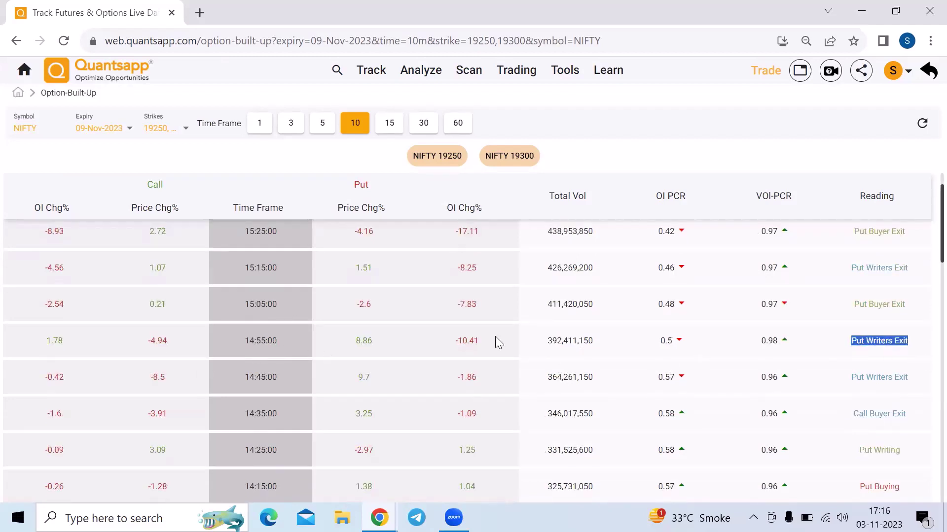
{"action": "left_click", "coordinate": [491, 349]}
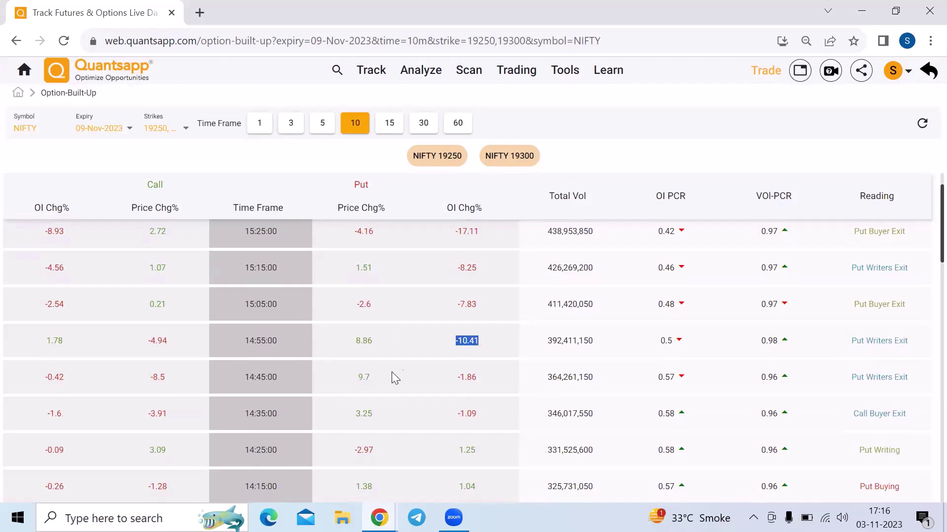
{"action": "left_click", "coordinate": [384, 334]}
{"action": "left_click_drag", "start_coordinate": [391, 347], "coordinate": [336, 347]}
{"action": "scroll", "coordinate": [913, 434], "scroll_direction": "down", "scroll_amount": 20}
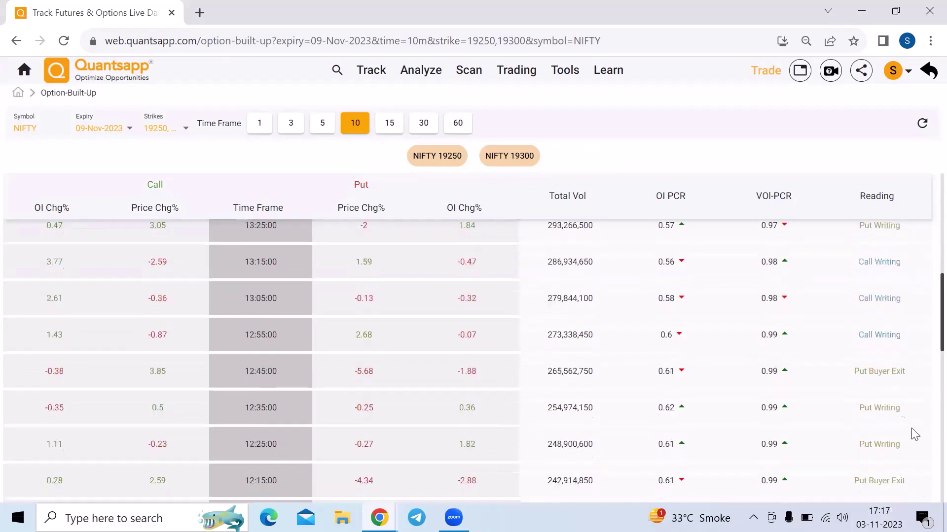
{"action": "scroll", "coordinate": [913, 434], "scroll_direction": "up", "scroll_amount": 3}
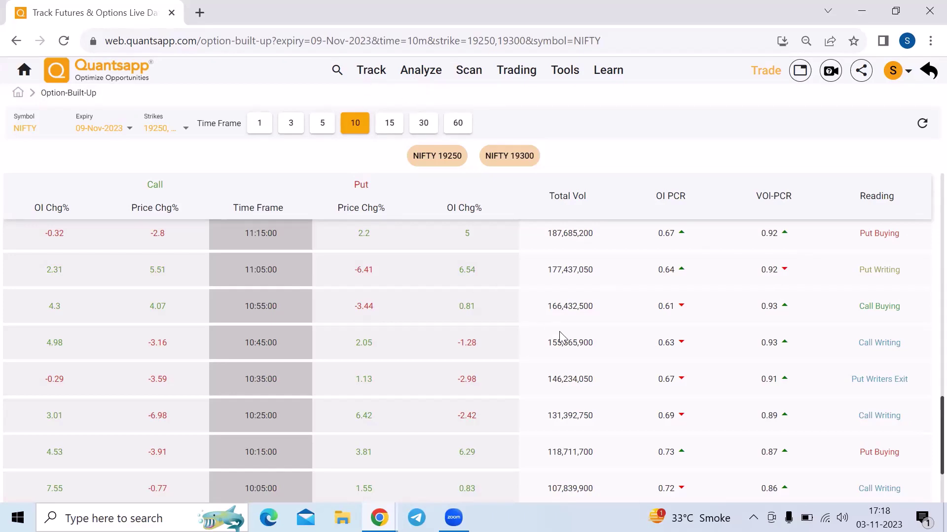
{"action": "scroll", "coordinate": [559, 331], "scroll_direction": "down", "scroll_amount": 1}
{"action": "scroll", "coordinate": [559, 331], "scroll_direction": "up", "scroll_amount": 3}
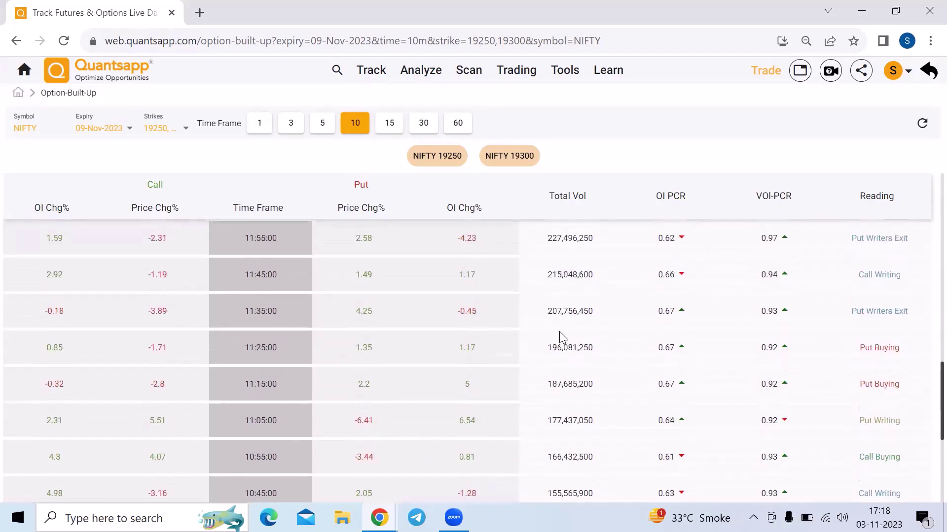
Step: Go back from Option Built-up to the Quantsapp home dashboard via the Home icon
{"action": "left_click", "coordinate": [23, 73]}
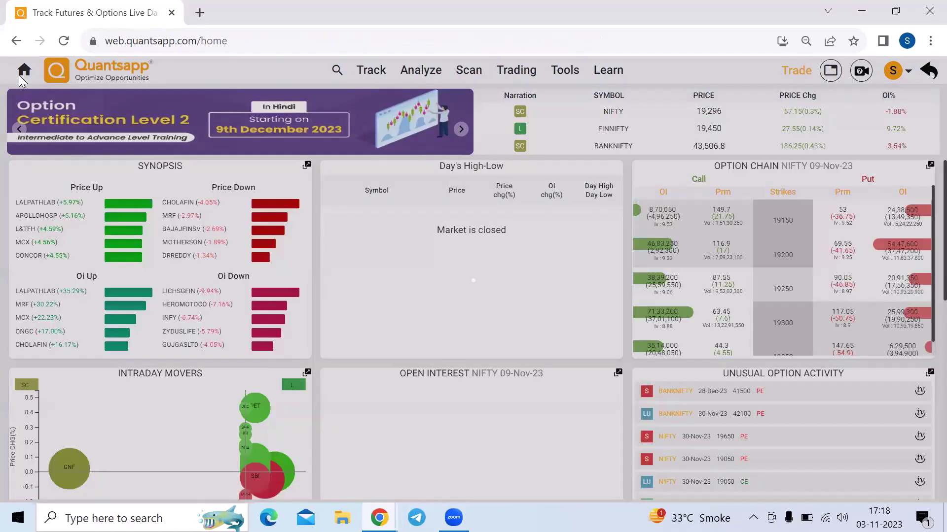